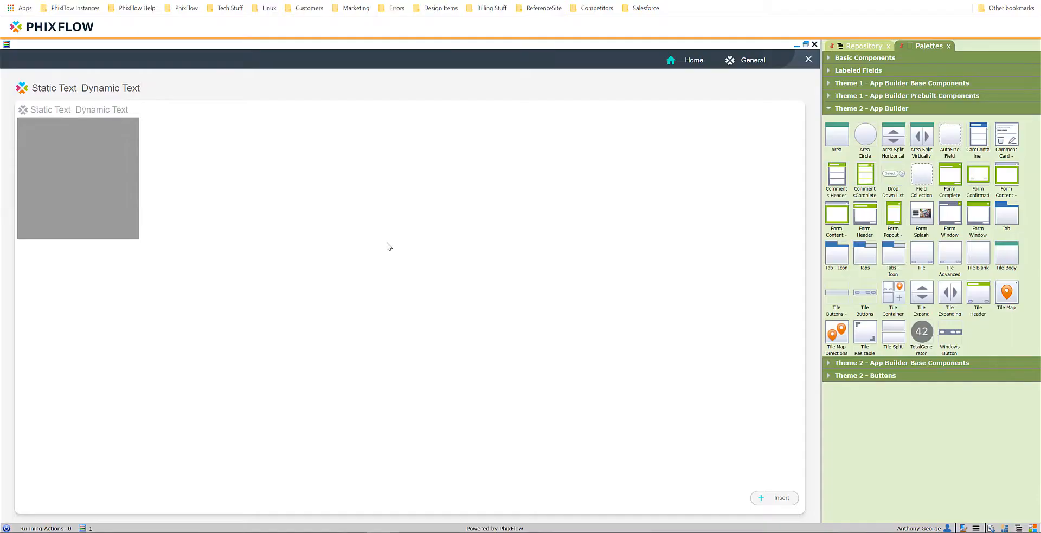
Step: Set the background colour of the grey Example Area to #04E6cb and save the change
{"action": "left_click", "coordinate": [90, 175]}
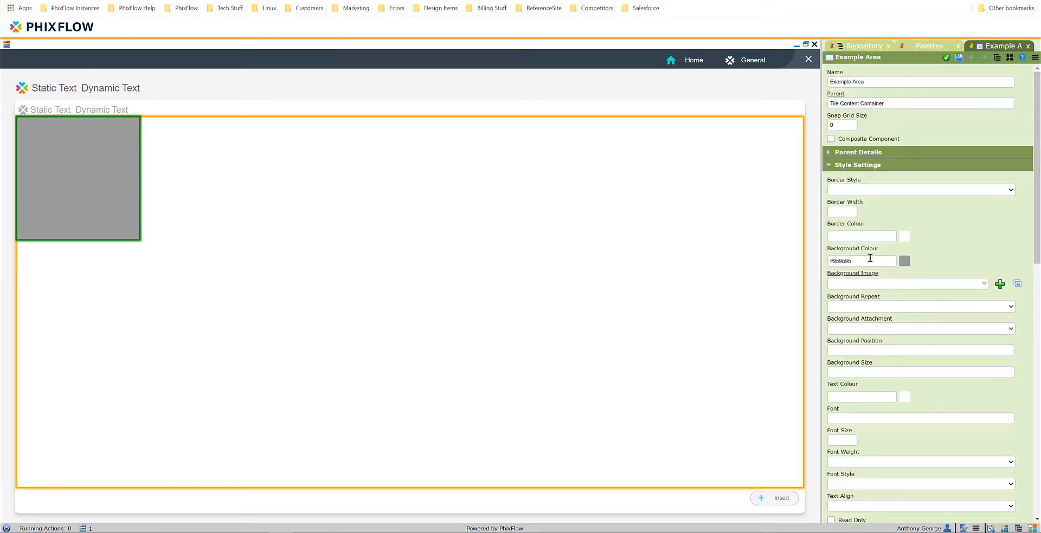
{"action": "scroll", "coordinate": [873, 217], "scroll_direction": "down", "scroll_amount": 6}
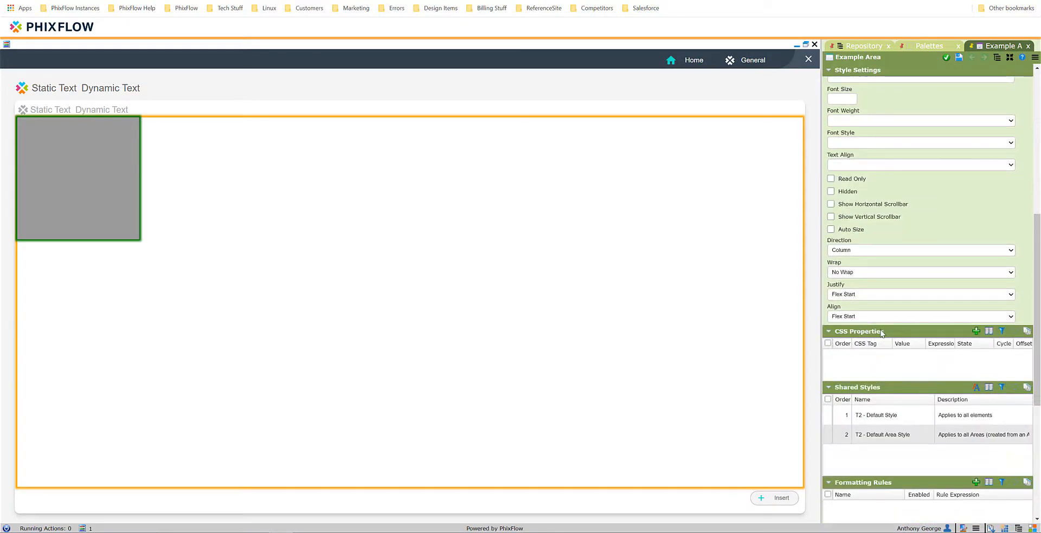
{"action": "scroll", "coordinate": [902, 341], "scroll_direction": "up", "scroll_amount": 3}
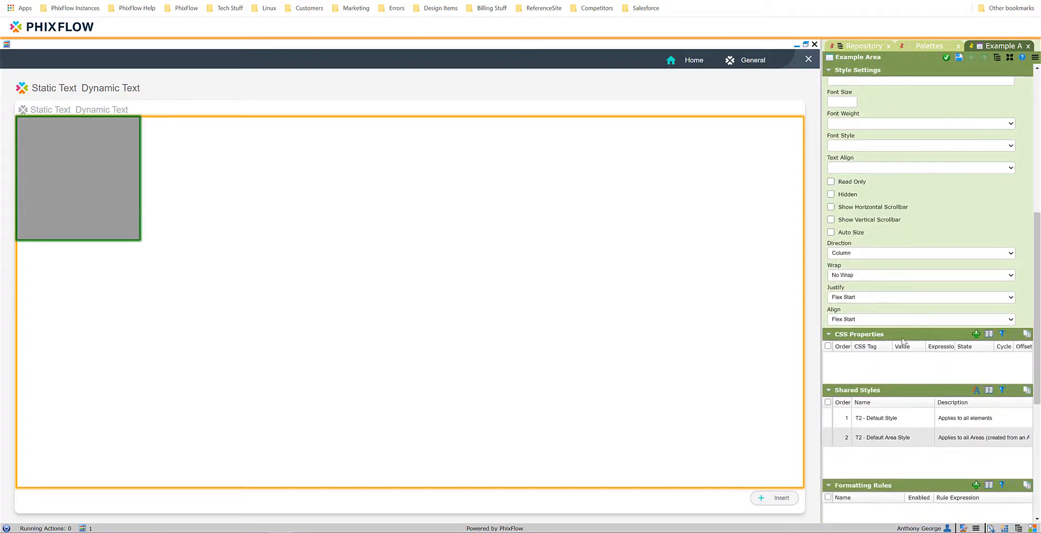
{"action": "scroll", "coordinate": [878, 244], "scroll_direction": "up", "scroll_amount": 1}
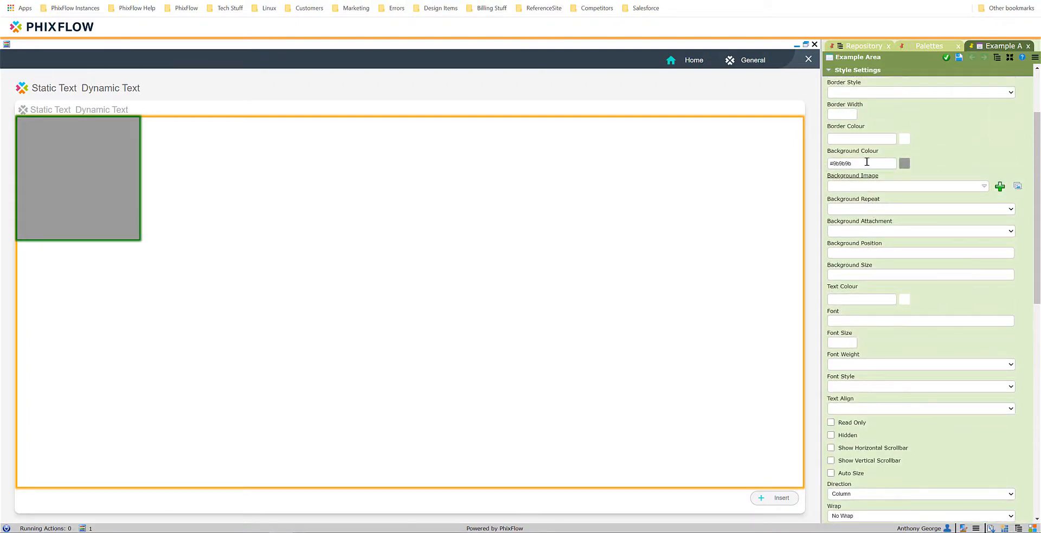
{"action": "scroll", "coordinate": [869, 173], "scroll_direction": "up", "scroll_amount": 1}
{"action": "left_click_drag", "start_coordinate": [866, 212], "coordinate": [818, 214]}
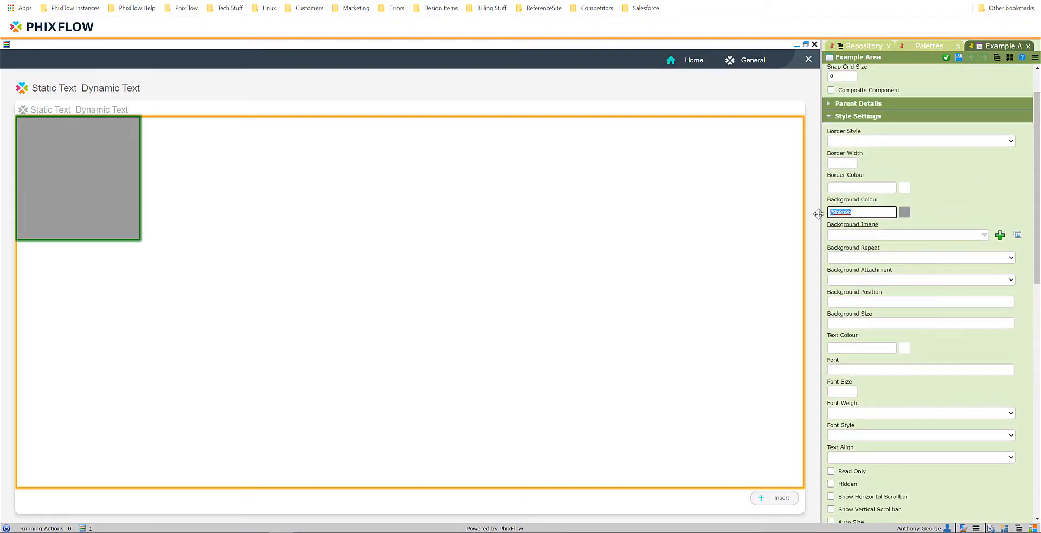
{"action": "type", "text": "#04E6cb"}
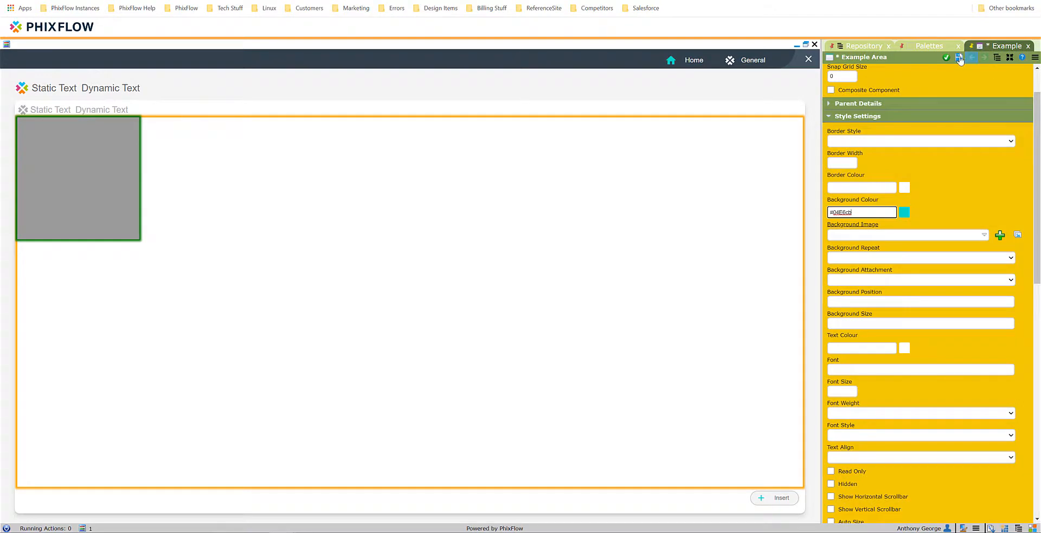
{"action": "left_click", "coordinate": [958, 58]}
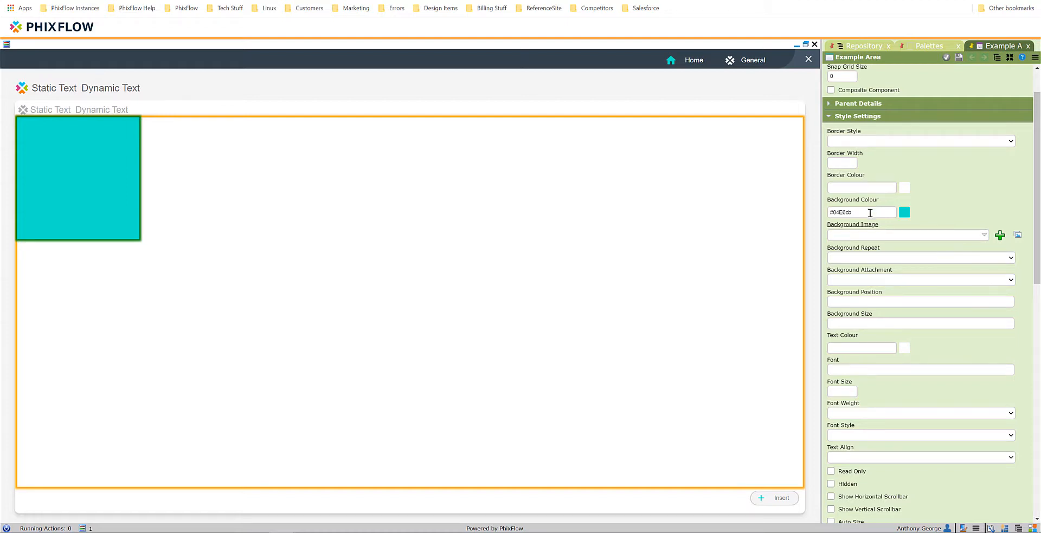
Step: Copy the Example Area's background colour value and clear the setting
{"action": "left_click_drag", "start_coordinate": [868, 211], "coordinate": [823, 217]}
{"action": "key", "text": "ctrl+c"}
{"action": "key", "text": "BackSpace"}
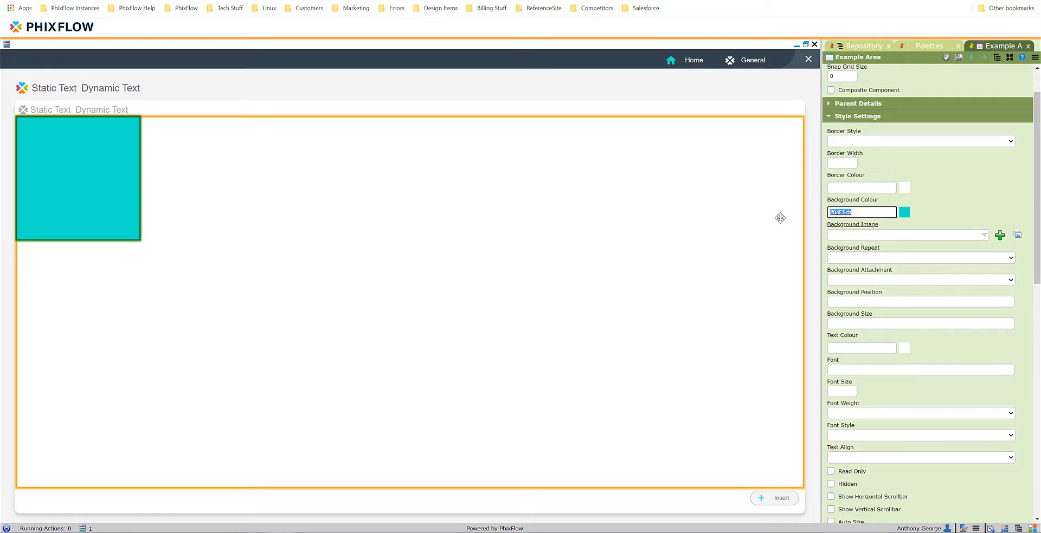
Step: Create a shared style named Teal in Example Application with background colour #04E6cb, save it and close its properties
{"action": "scroll", "coordinate": [904, 258], "scroll_direction": "down", "scroll_amount": 8}
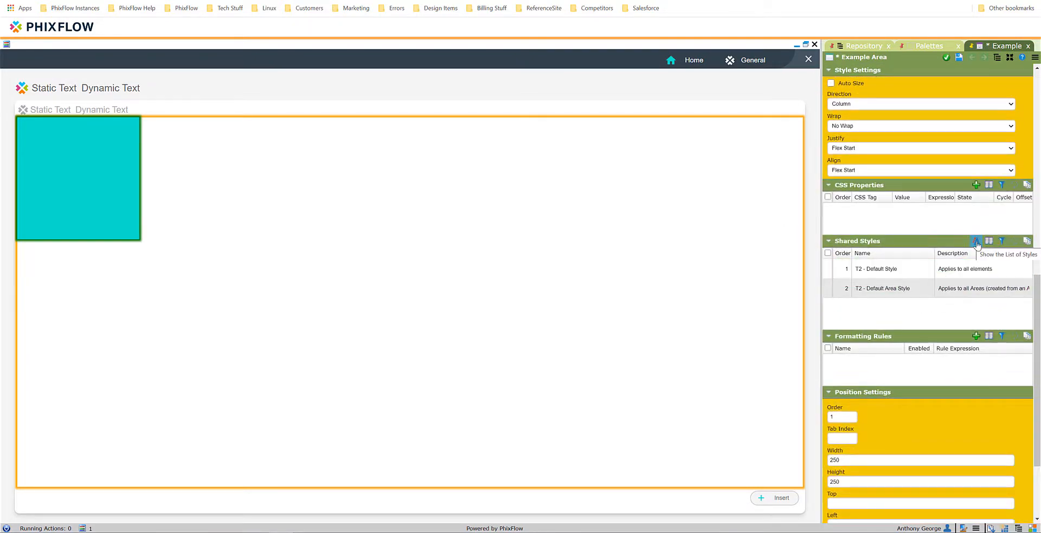
{"action": "left_click", "coordinate": [976, 244]}
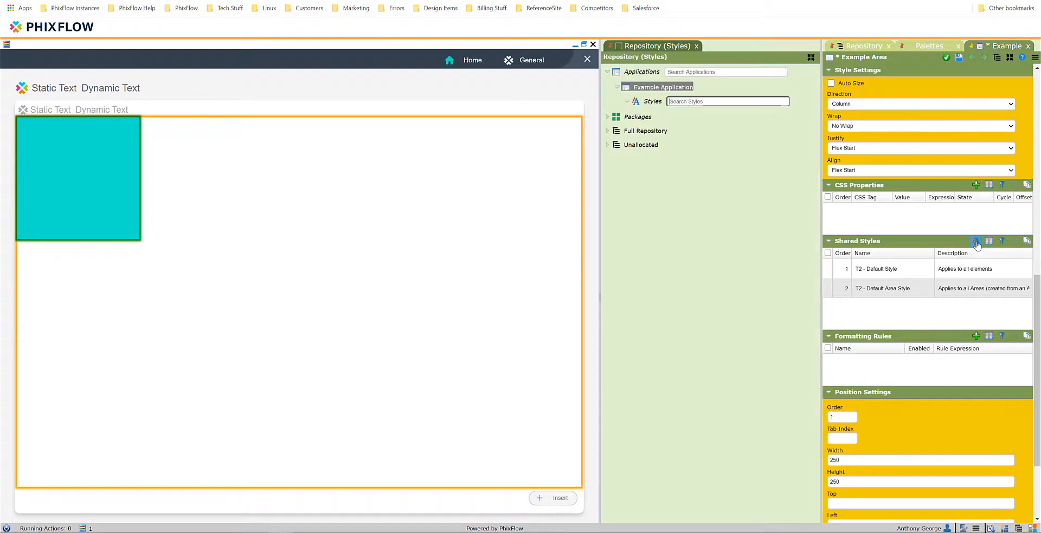
{"action": "right_click", "coordinate": [649, 108]}
{"action": "left_click", "coordinate": [661, 119]}
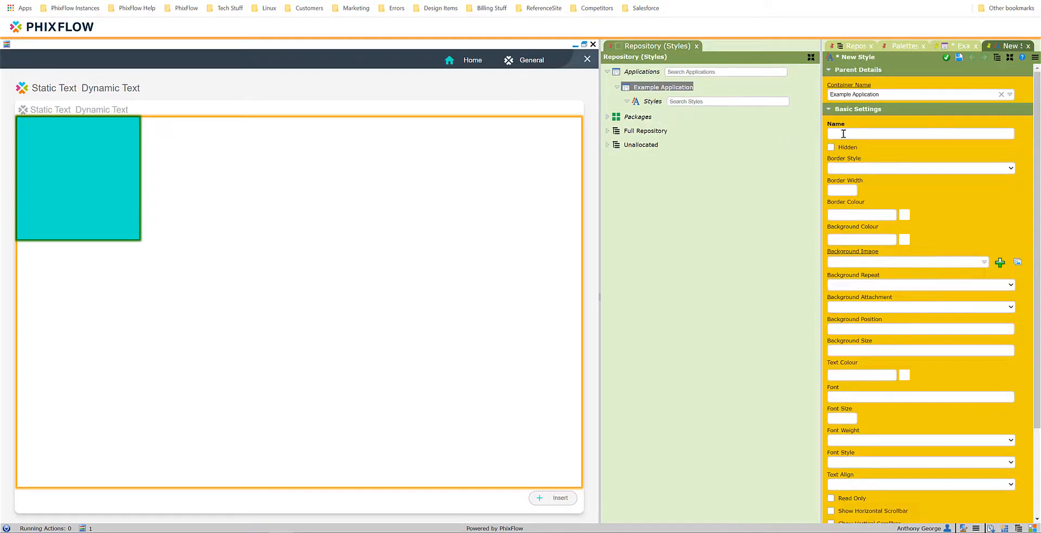
{"action": "left_click", "coordinate": [856, 134]}
{"action": "type", "text": "Teal"}
{"action": "left_click", "coordinate": [851, 239]}
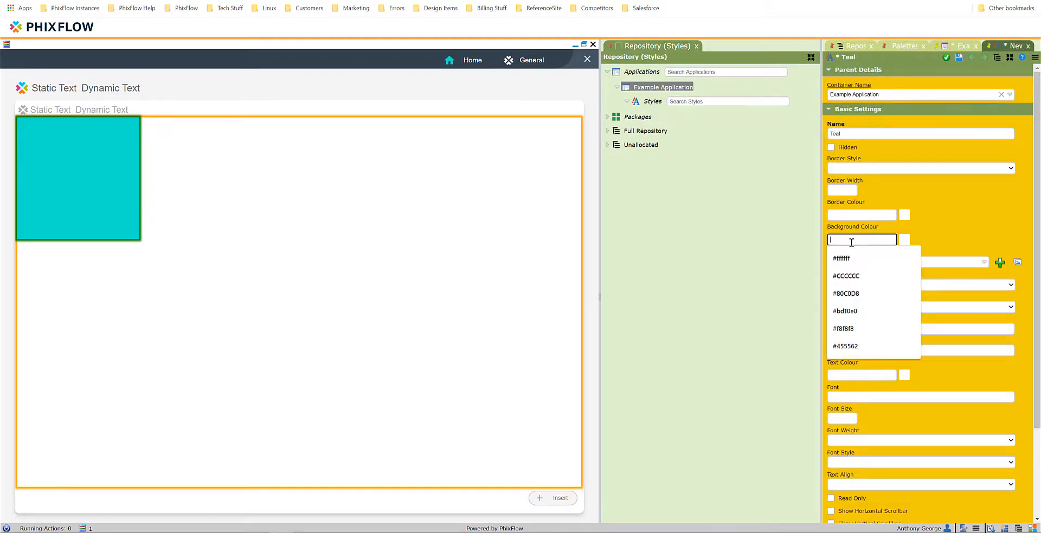
{"action": "key", "text": "ctrl+v"}
{"action": "left_click", "coordinate": [958, 58]}
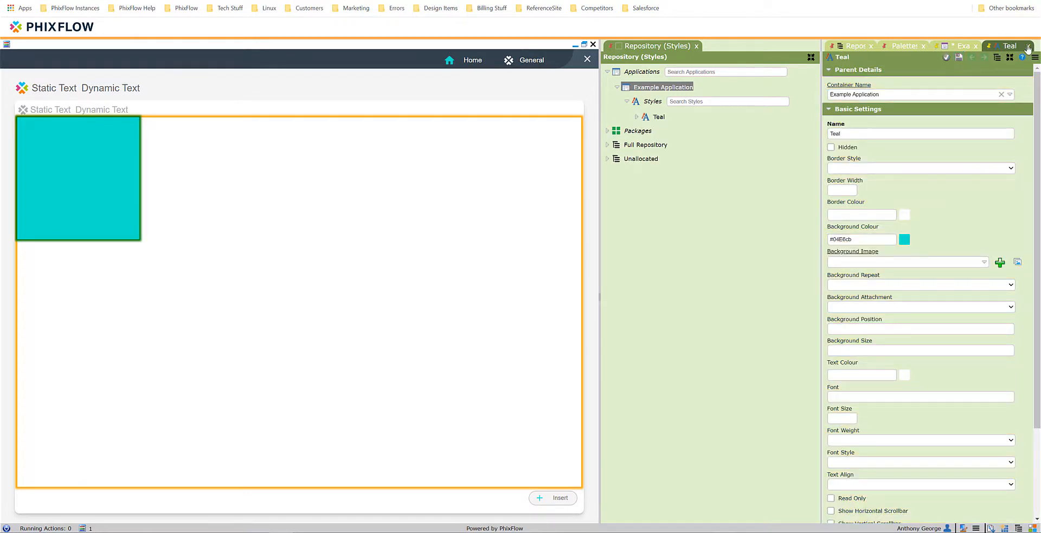
{"action": "left_click", "coordinate": [946, 58]}
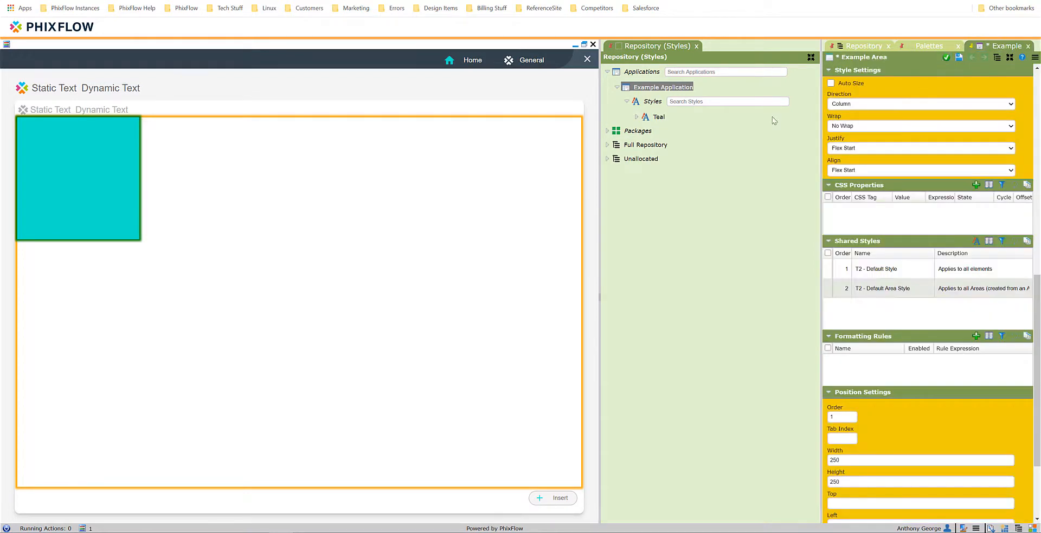
Step: Add the Teal style to the Example Area's shared styles
{"action": "left_click_drag", "start_coordinate": [658, 116], "coordinate": [874, 308]}
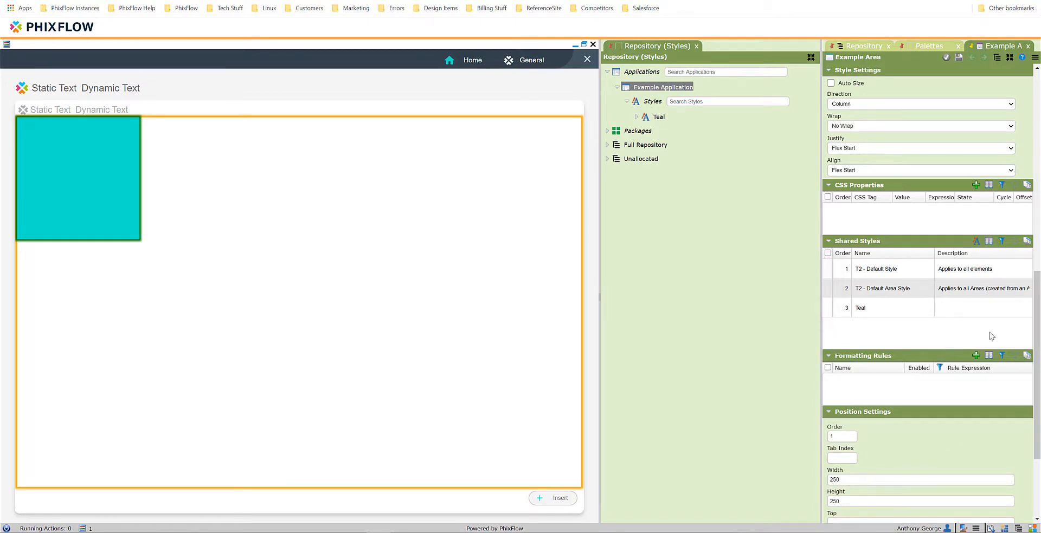
Step: Override the shared style by setting the Example Area's own background colour to #bd10e0, and save
{"action": "scroll", "coordinate": [1029, 267], "scroll_direction": "up", "scroll_amount": 1}
{"action": "scroll", "coordinate": [1028, 267], "scroll_direction": "up", "scroll_amount": 5}
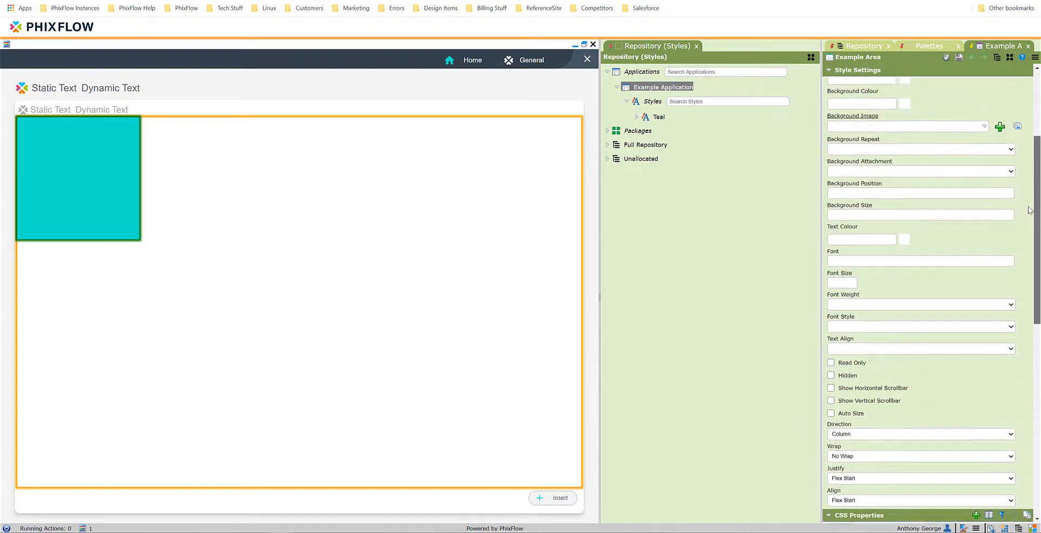
{"action": "scroll", "coordinate": [1031, 187], "scroll_direction": "up", "scroll_amount": 1}
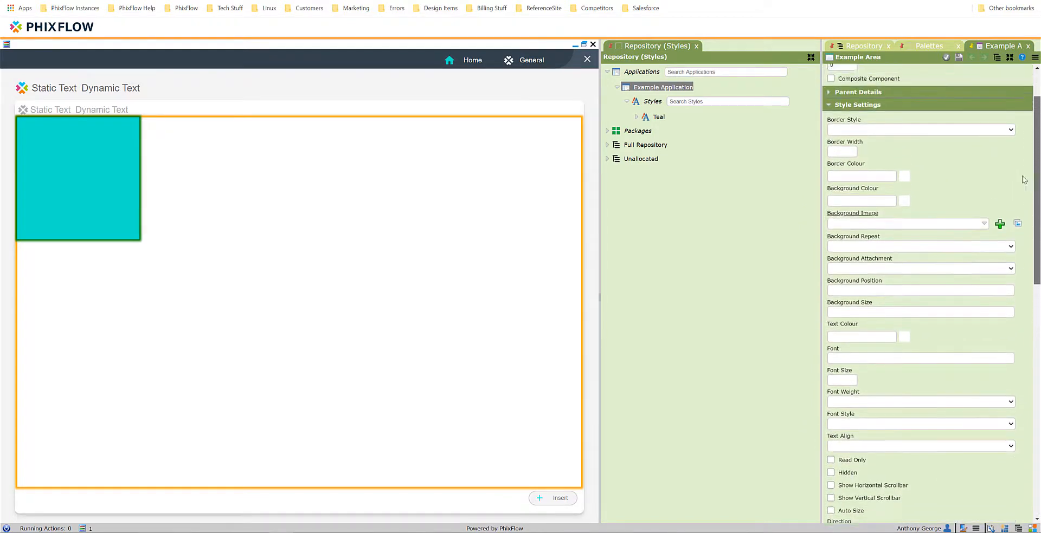
{"action": "left_click", "coordinate": [903, 203]}
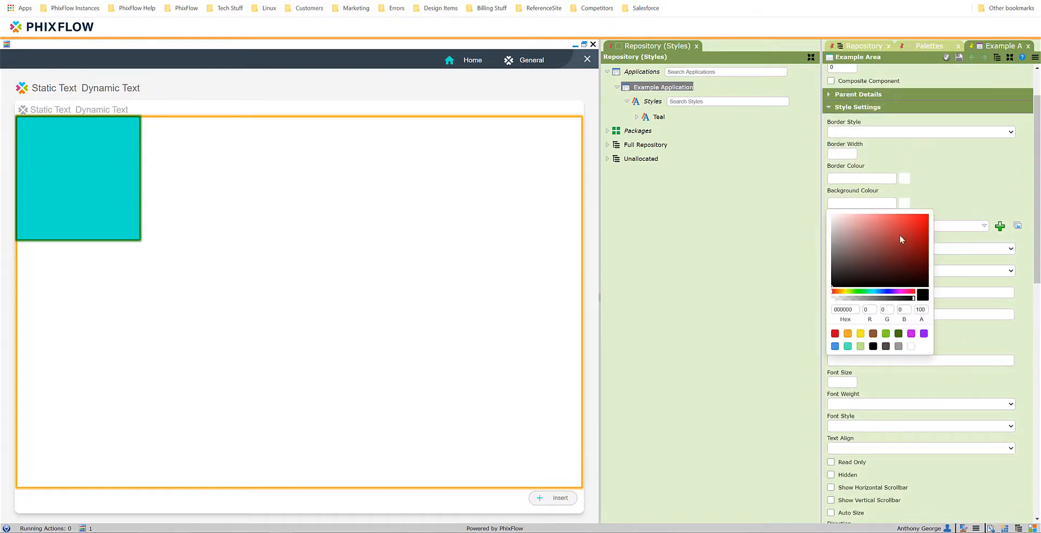
{"action": "left_click", "coordinate": [911, 335]}
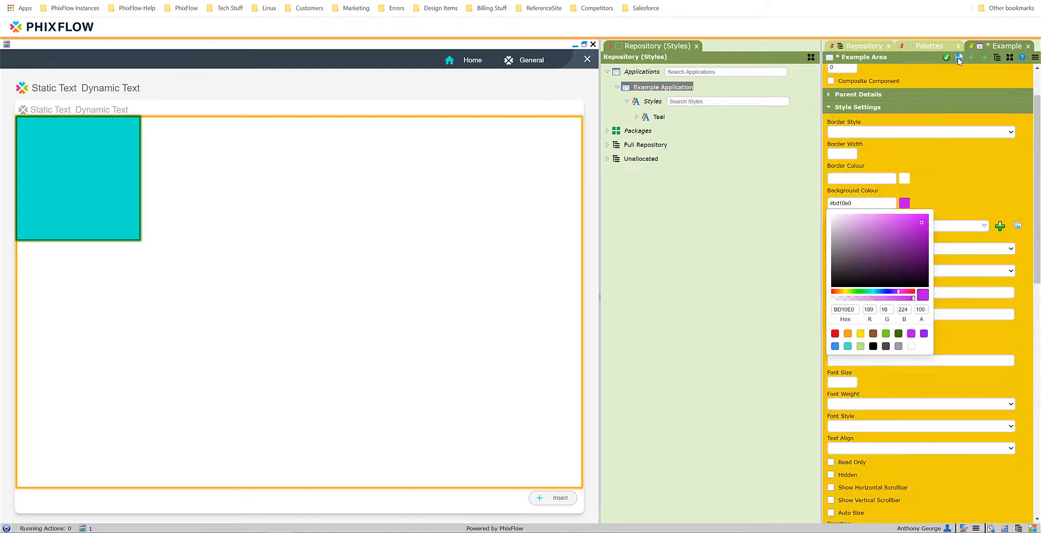
{"action": "left_click", "coordinate": [958, 58]}
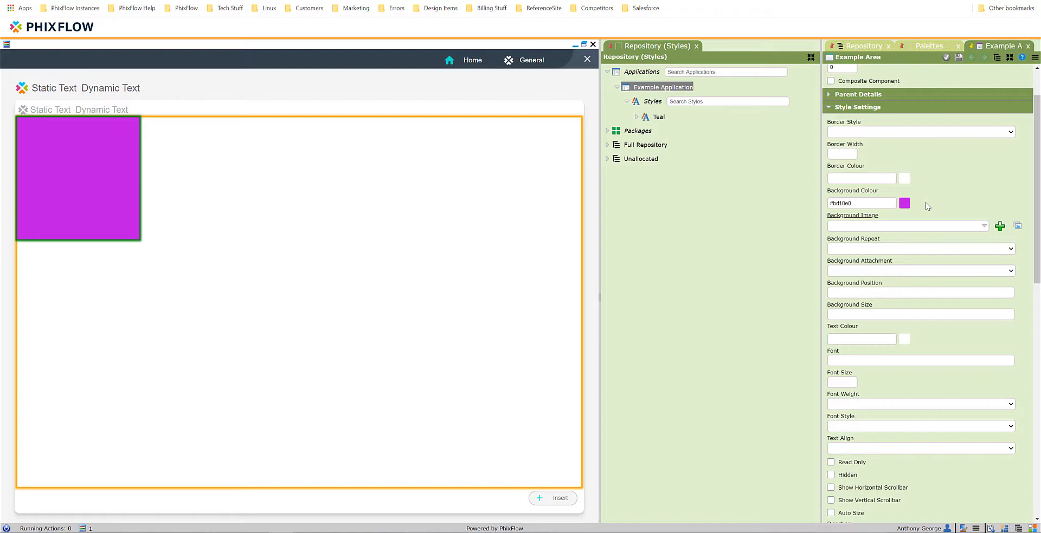
Step: Remove the Teal style from the Example Area's shared styles
{"action": "scroll", "coordinate": [921, 325], "scroll_direction": "down", "scroll_amount": 3}
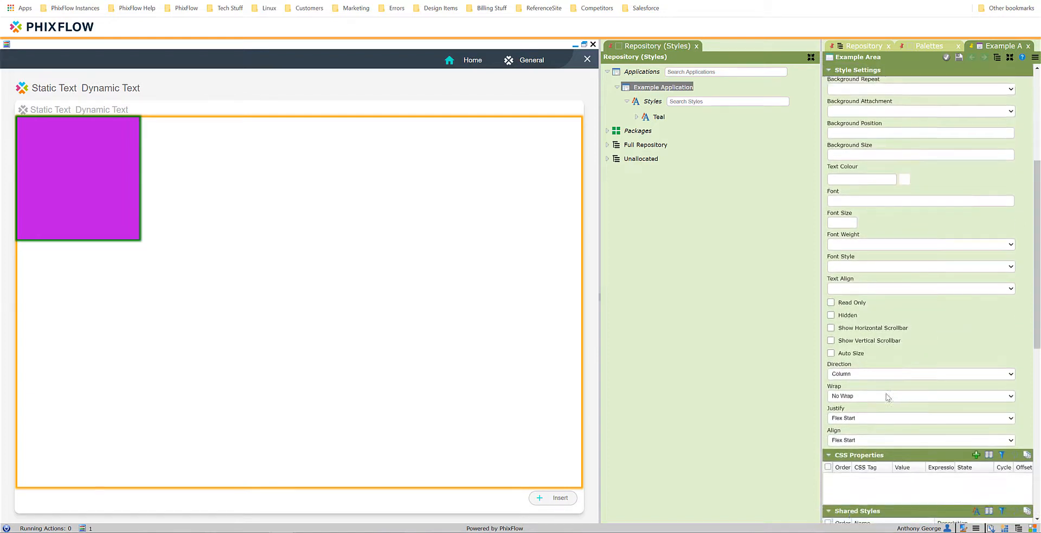
{"action": "scroll", "coordinate": [885, 393], "scroll_direction": "down", "scroll_amount": 2}
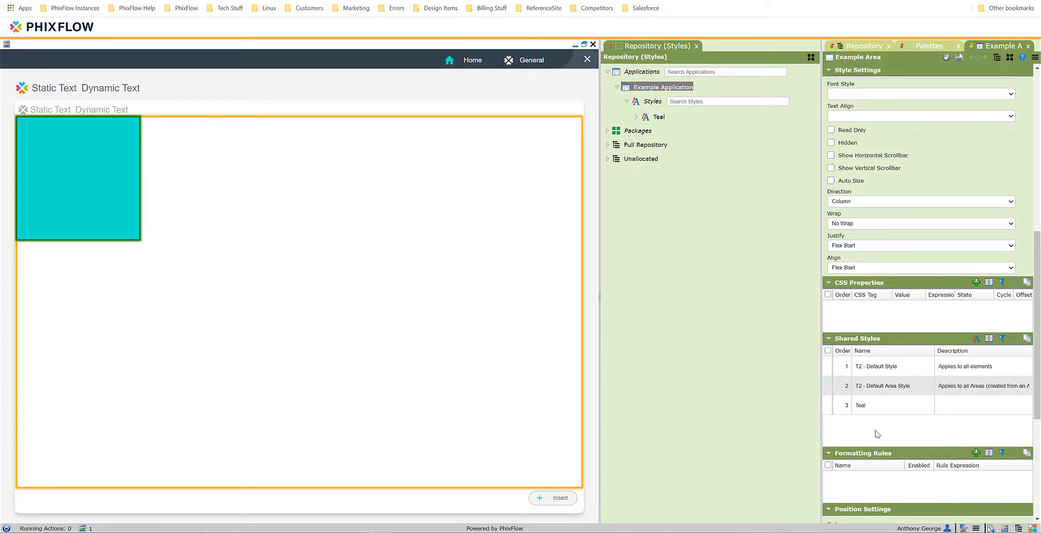
{"action": "left_click", "coordinate": [884, 406]}
{"action": "left_click", "coordinate": [884, 406]}
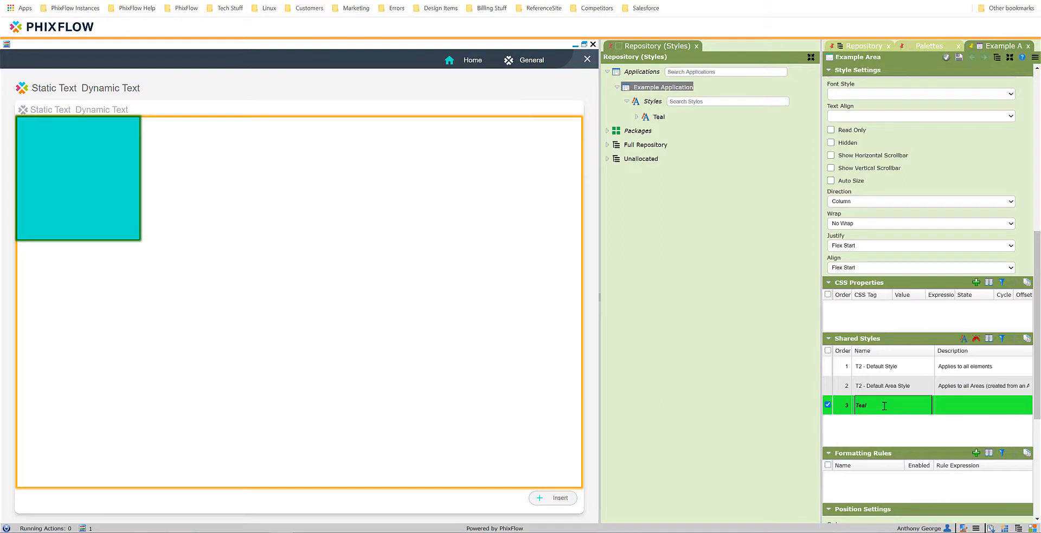
{"action": "left_click", "coordinate": [975, 339]}
{"action": "left_click", "coordinate": [501, 311]}
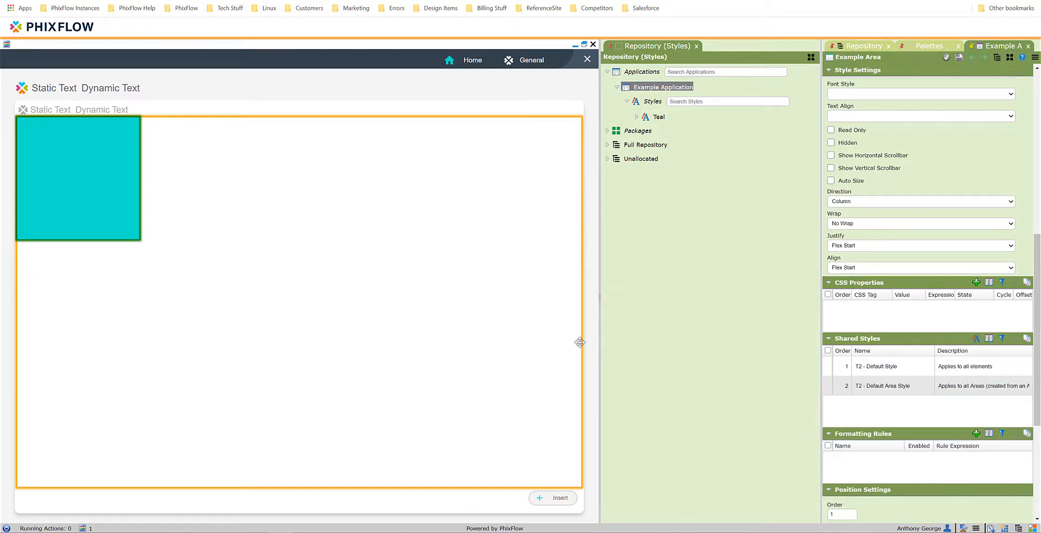
Step: Open the shared style T2 - Default Area Style, set its background colour to #04E6cb and apply the change
{"action": "left_click", "coordinate": [885, 386]}
{"action": "double_click", "coordinate": [885, 386]}
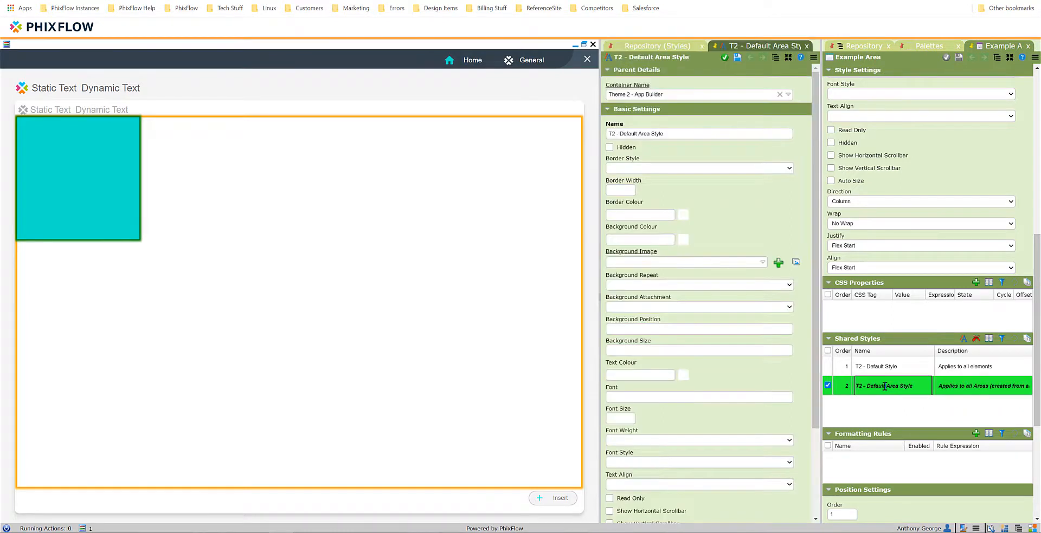
{"action": "left_click", "coordinate": [641, 239]}
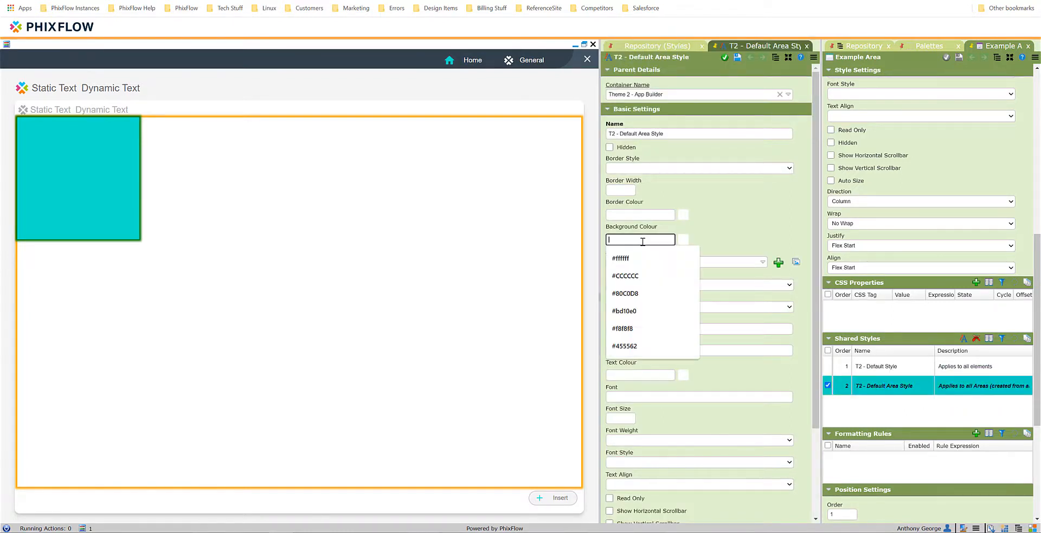
{"action": "type", "text": "#04E6cb"}
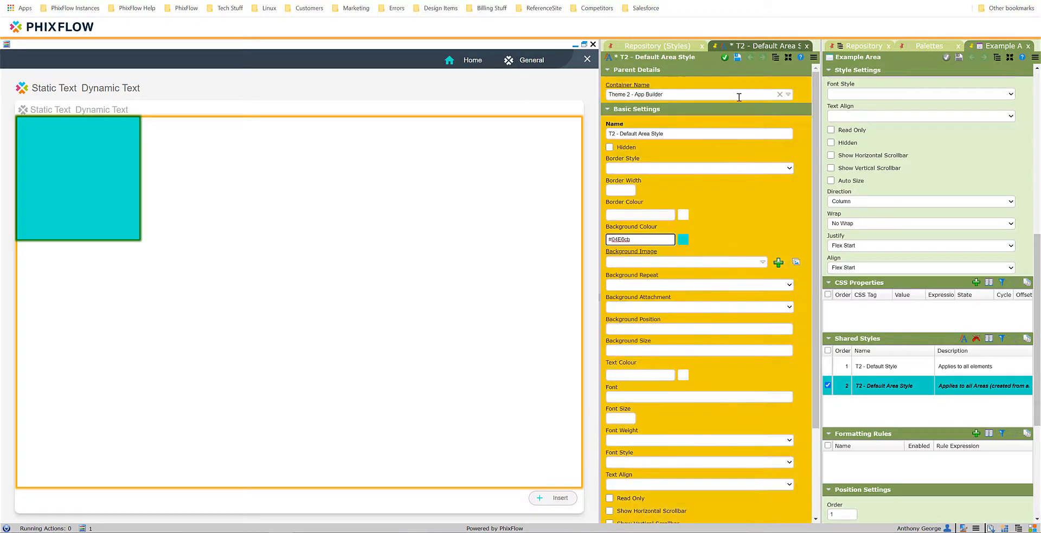
{"action": "left_click", "coordinate": [724, 57]}
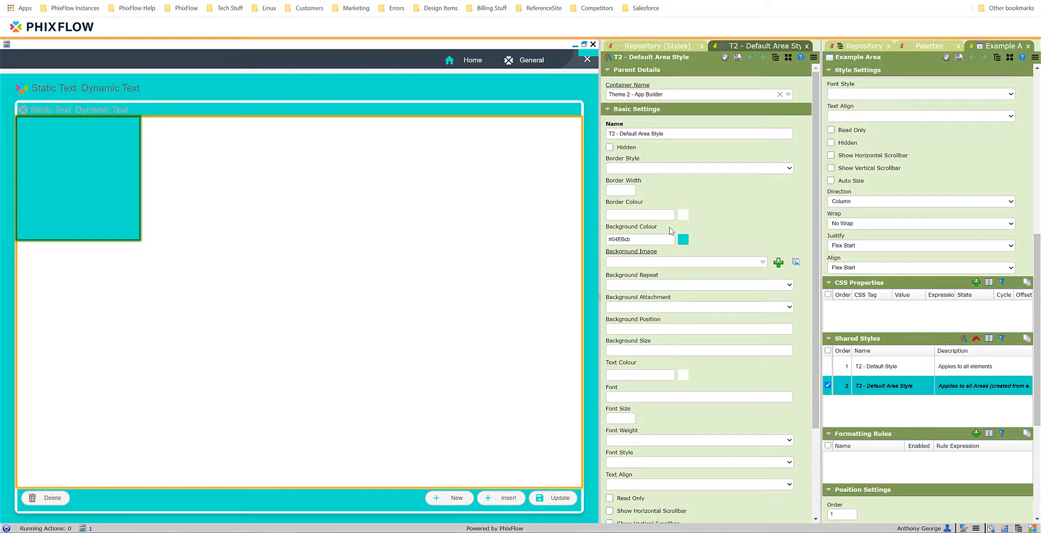
Step: Clear the background colour of T2 - Default Area Style, save it and close the style
{"action": "left_click_drag", "start_coordinate": [636, 240], "coordinate": [598, 239]}
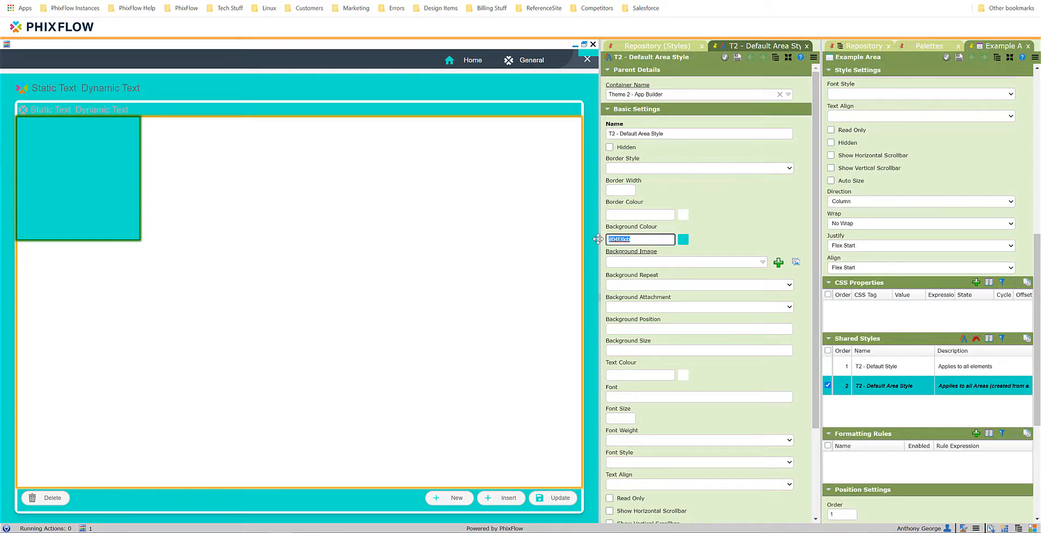
{"action": "key", "text": "Delete"}
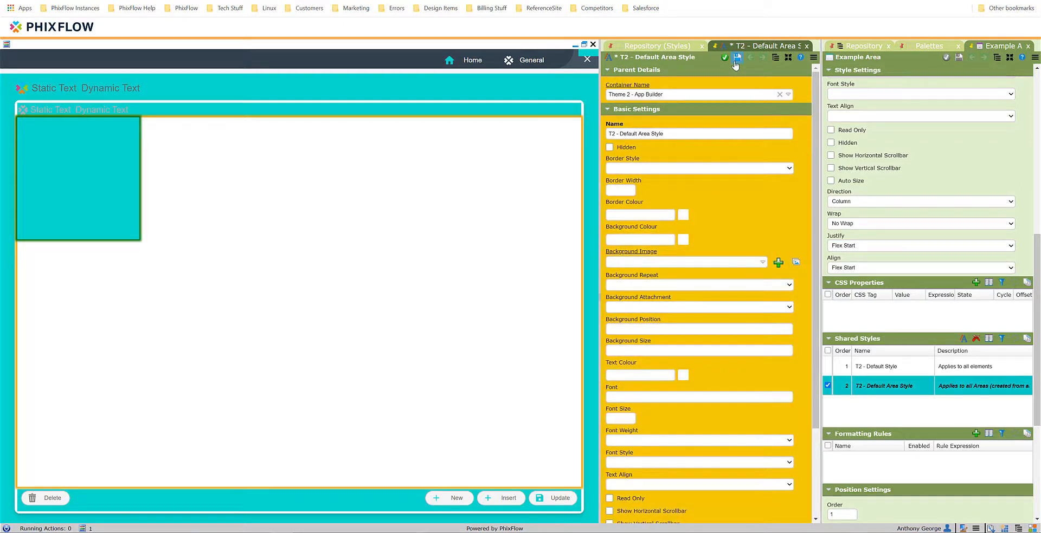
{"action": "left_click", "coordinate": [736, 58]}
{"action": "left_click", "coordinate": [724, 57]}
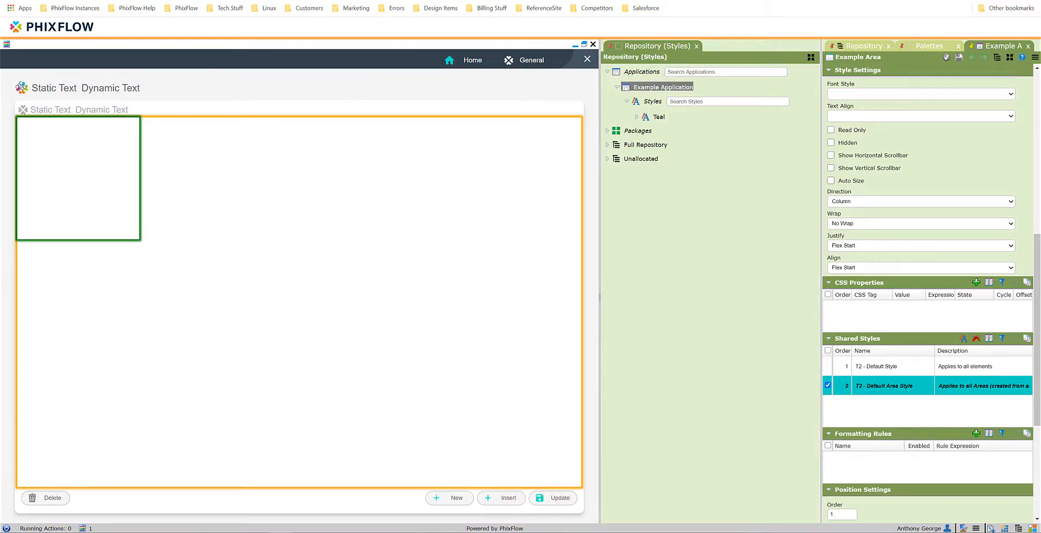
Step: Open the properties of the icon beside the static text in the screen's header
{"action": "left_click", "coordinate": [20, 88]}
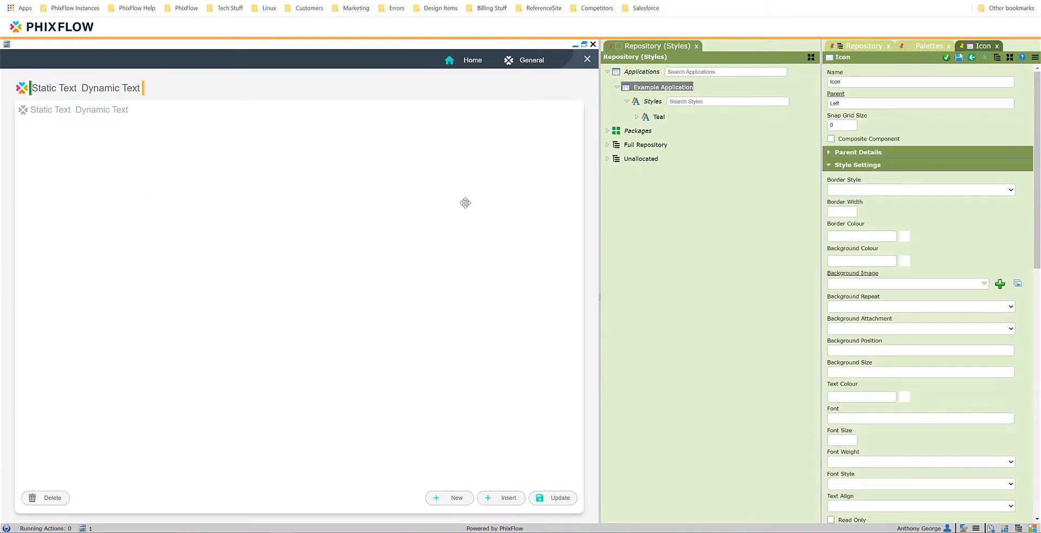